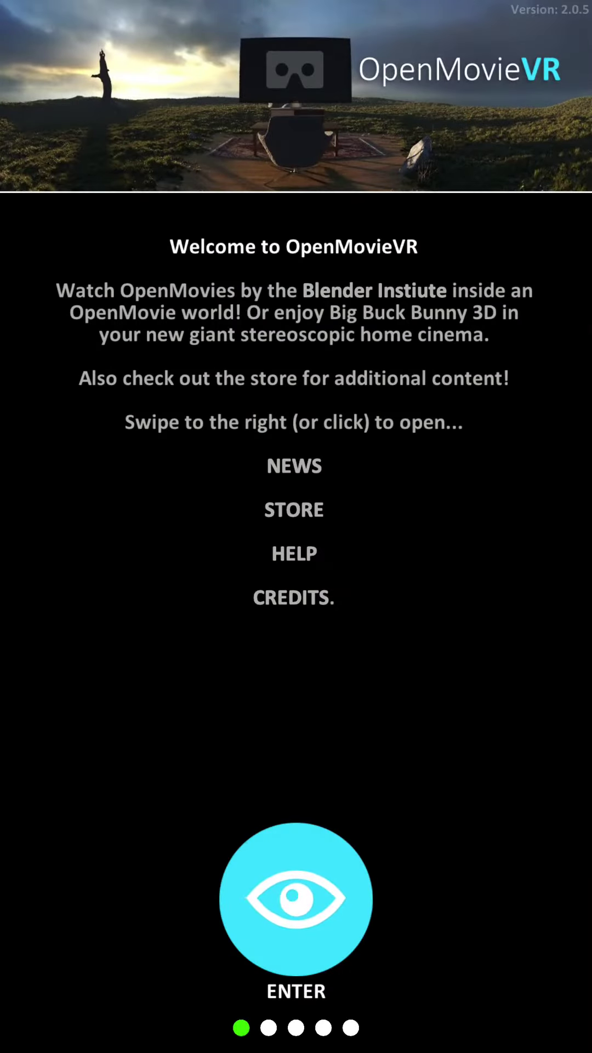
Buy the OpenCamcorder add-on for €1,99 from the STORE page through Google Play
drag(493, 527, 124, 527)
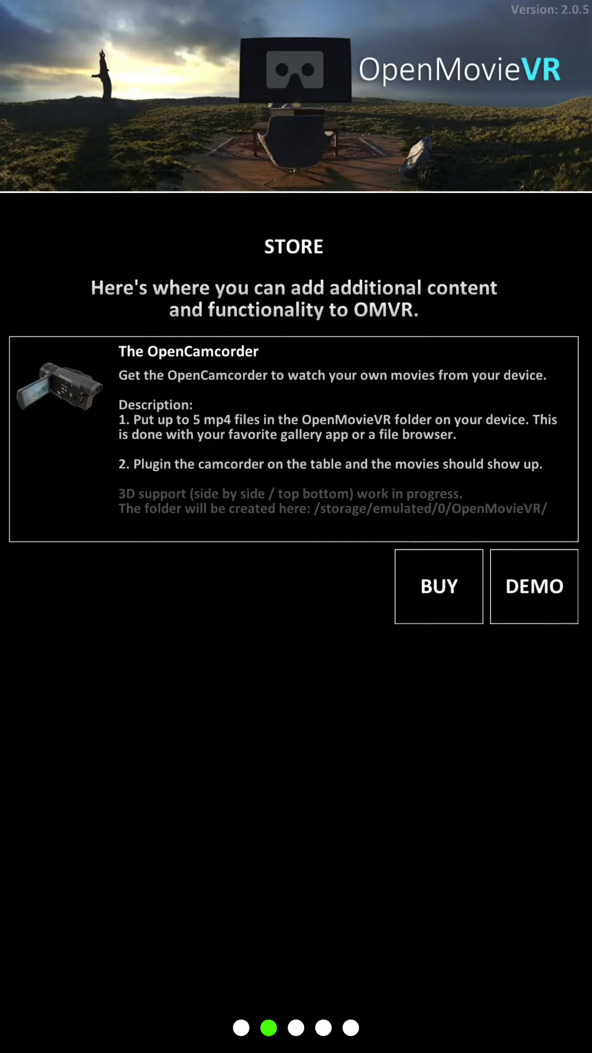
click(439, 586)
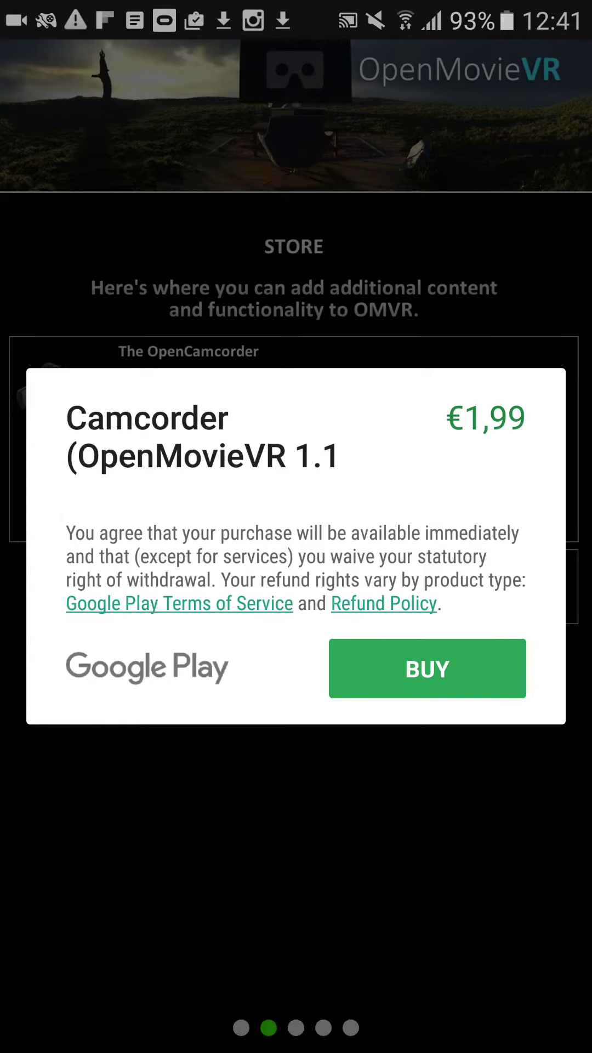
click(427, 668)
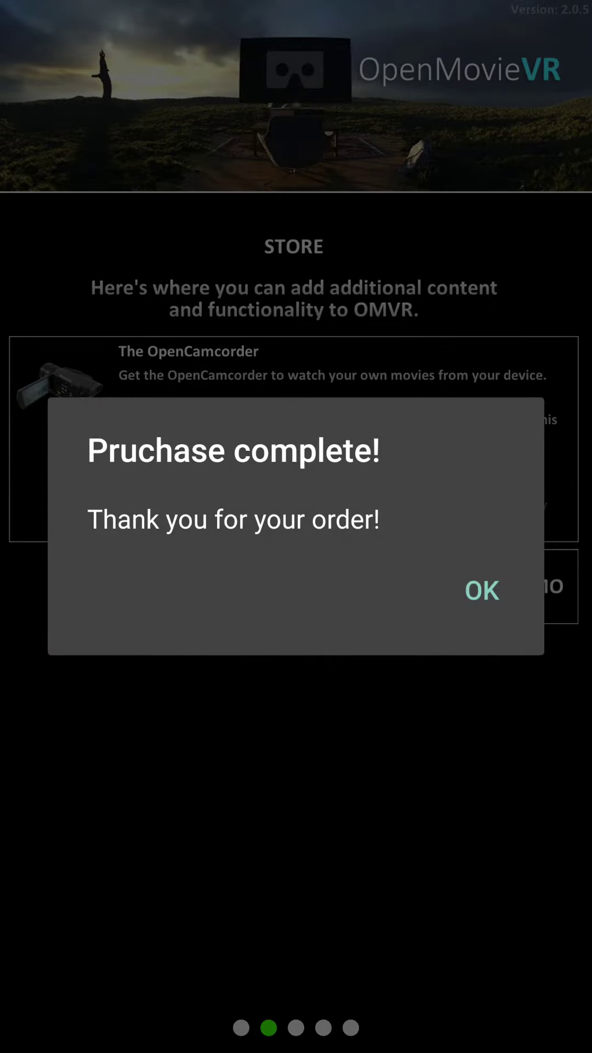
Dismiss the purchase confirmation, then enter the VR living room from the welcome page
click(482, 590)
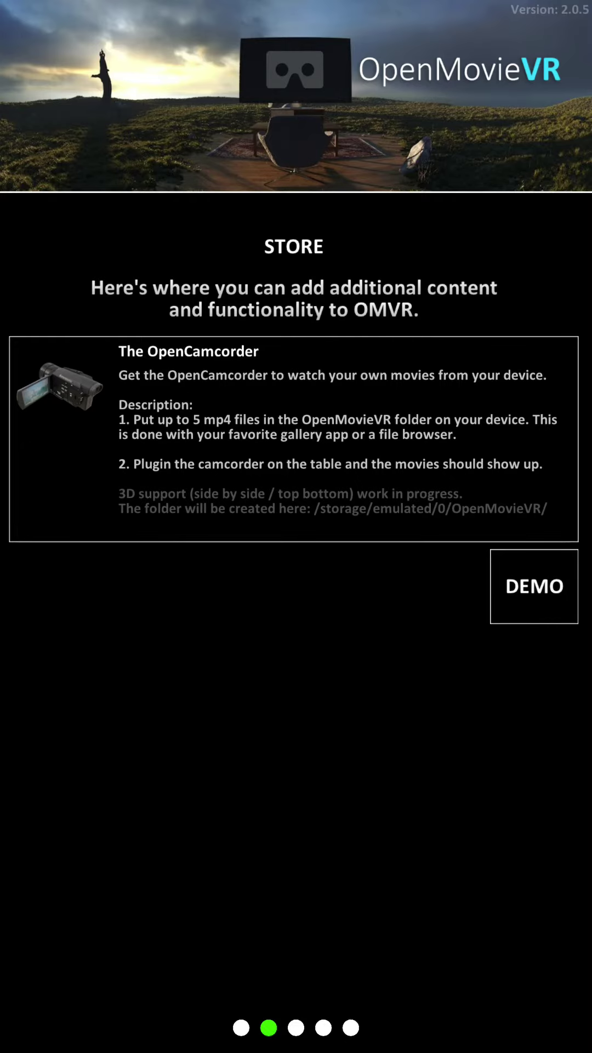
drag(165, 699, 453, 700)
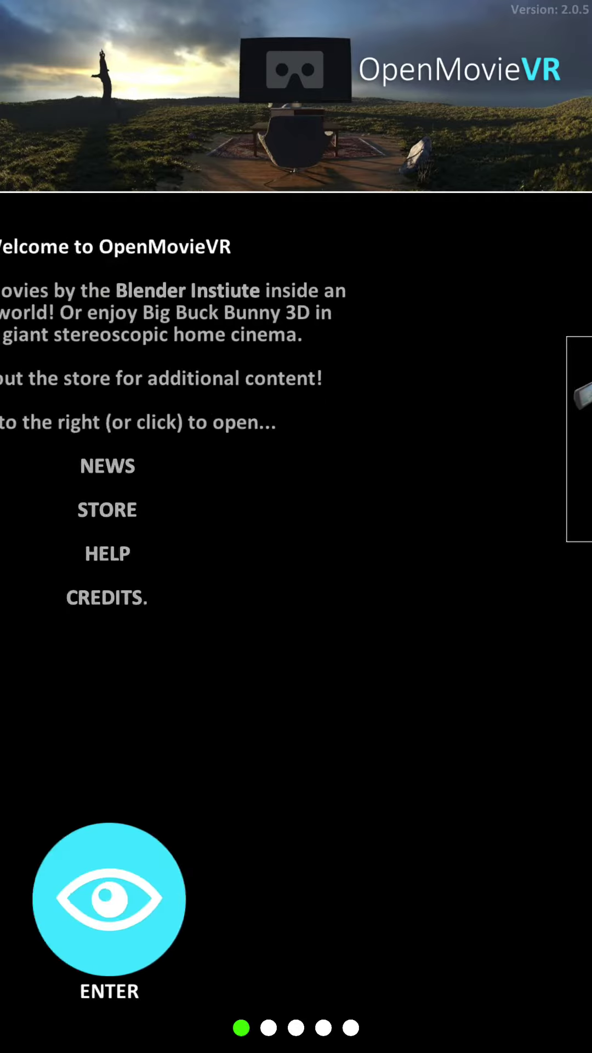
click(297, 897)
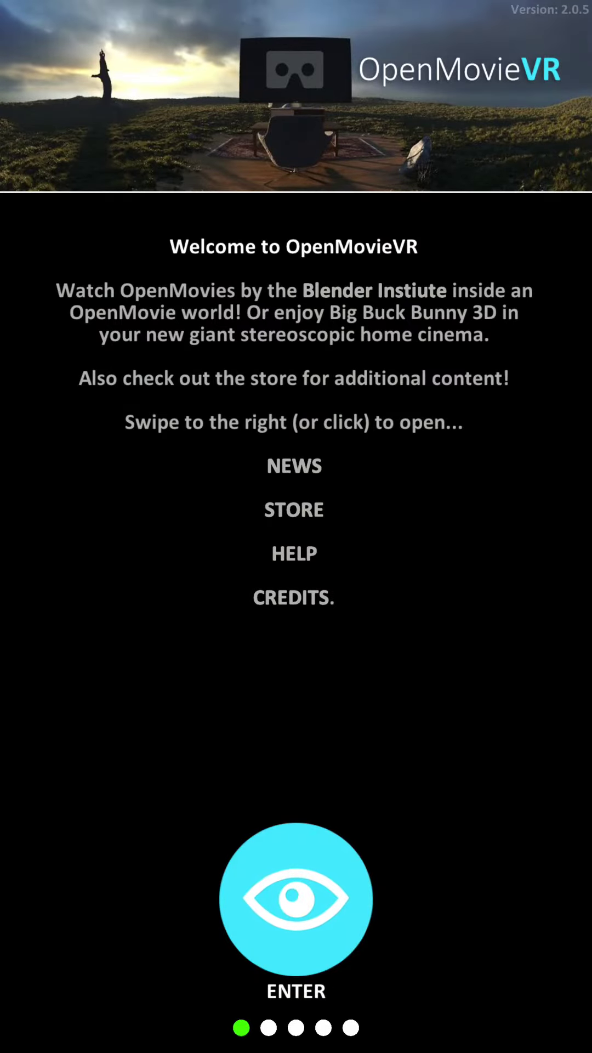
Leave OpenMovieVR for the home screen and launch My Files
key(Home)
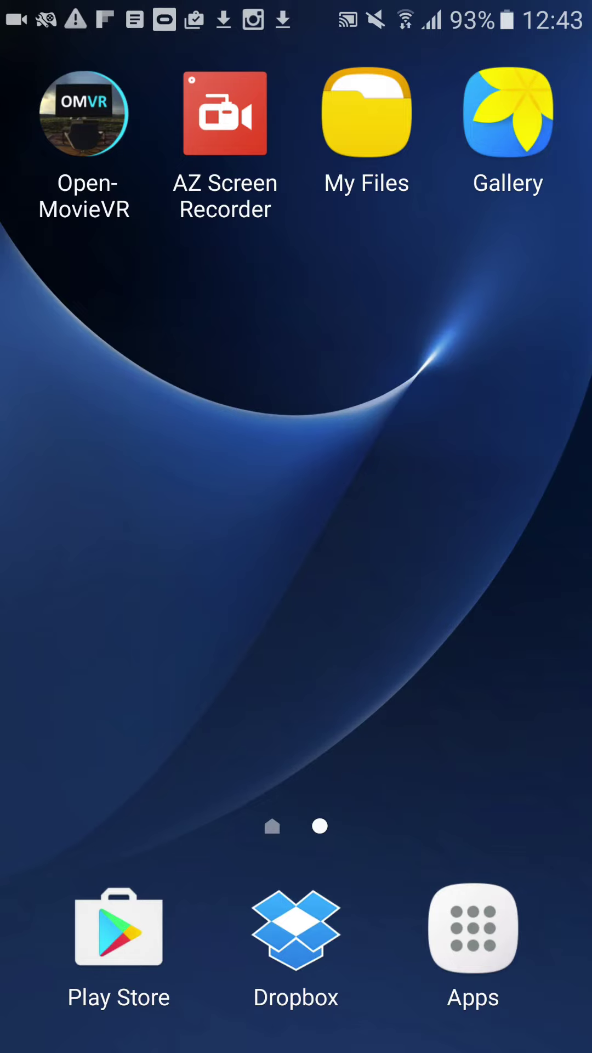
click(367, 131)
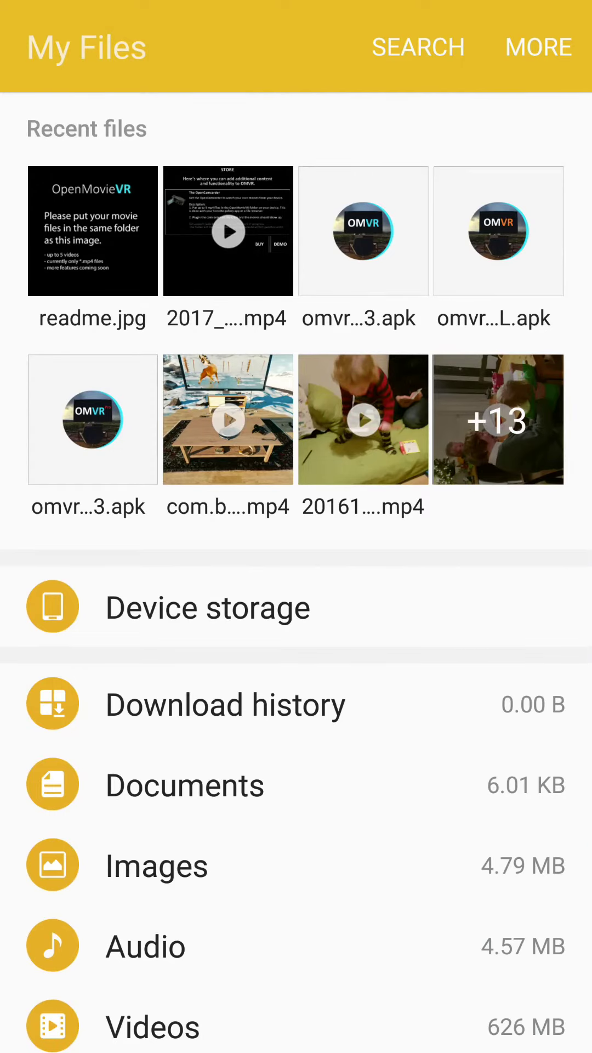
Move sintel.mp4 from Device storage > Download into Device storage > OpenMovieVR
click(208, 607)
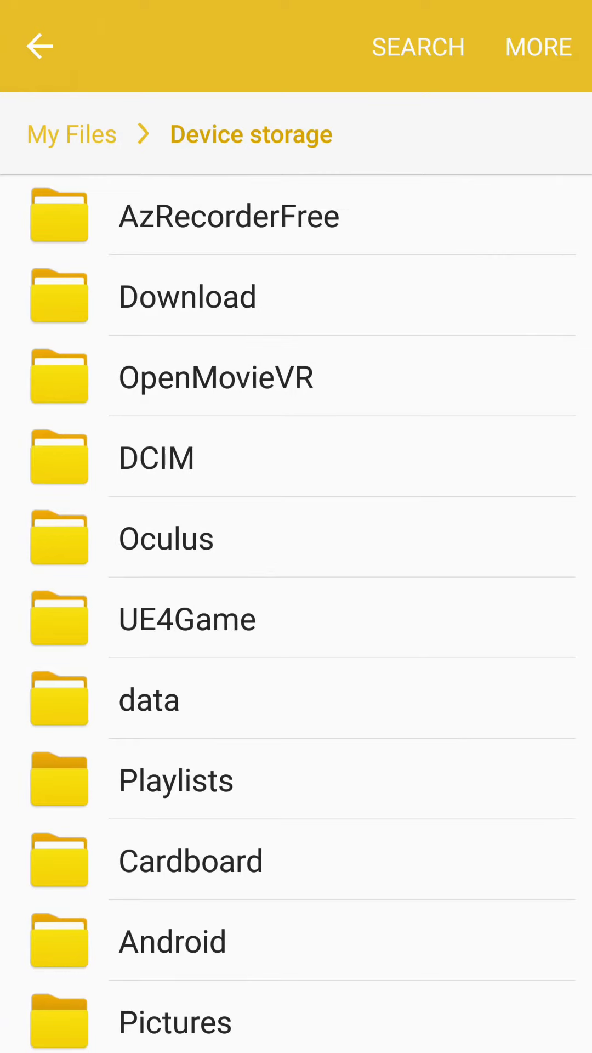
click(329, 296)
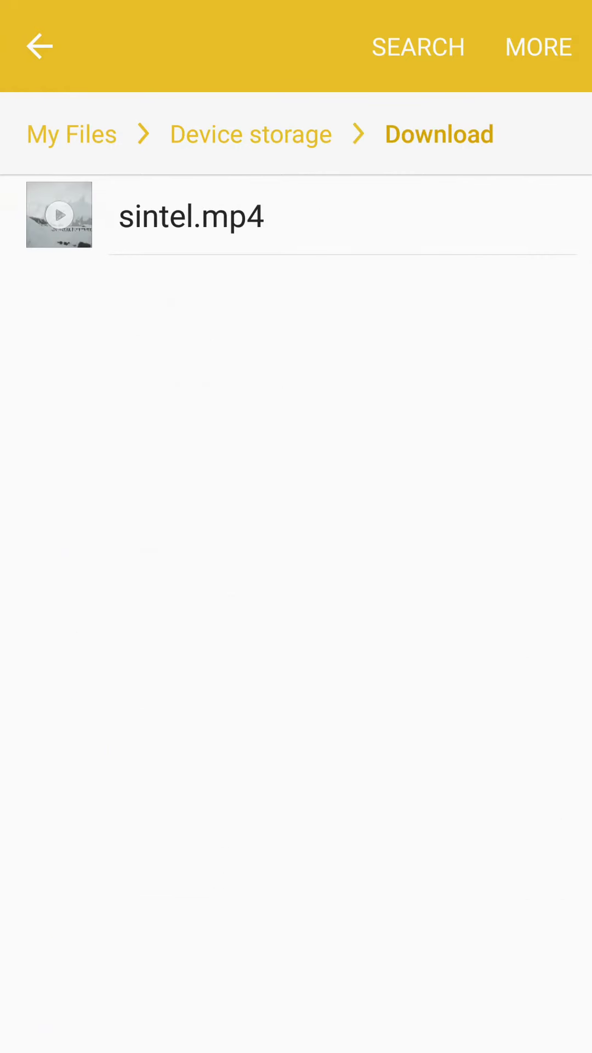
click(539, 47)
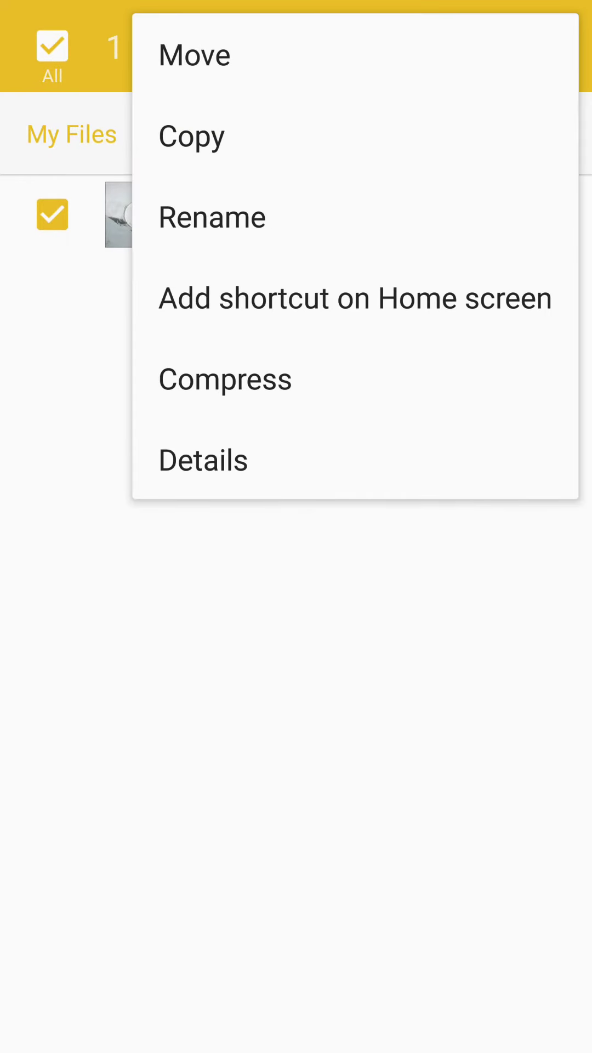
click(329, 55)
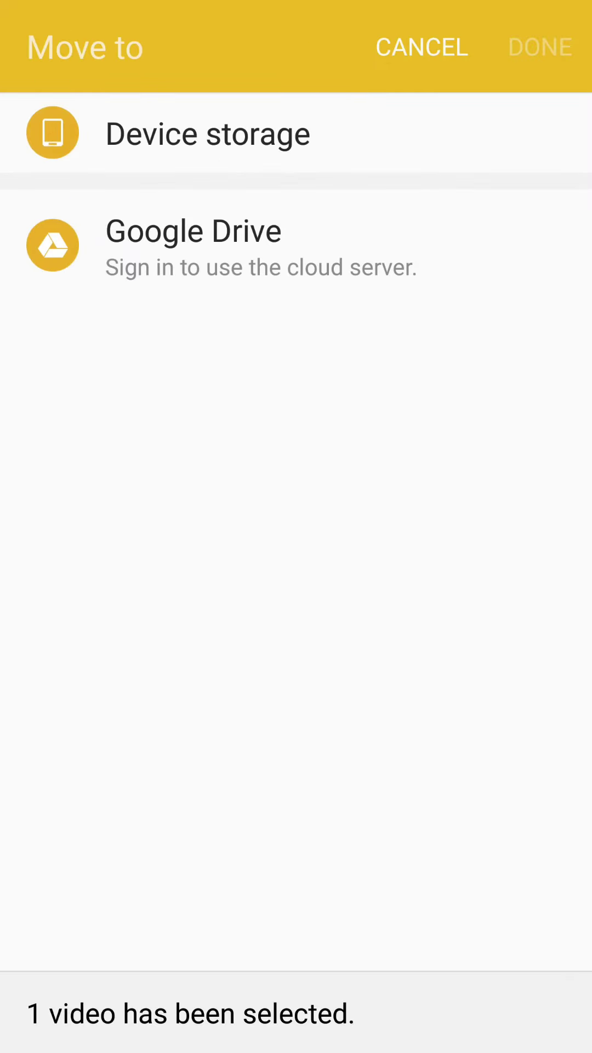
click(208, 133)
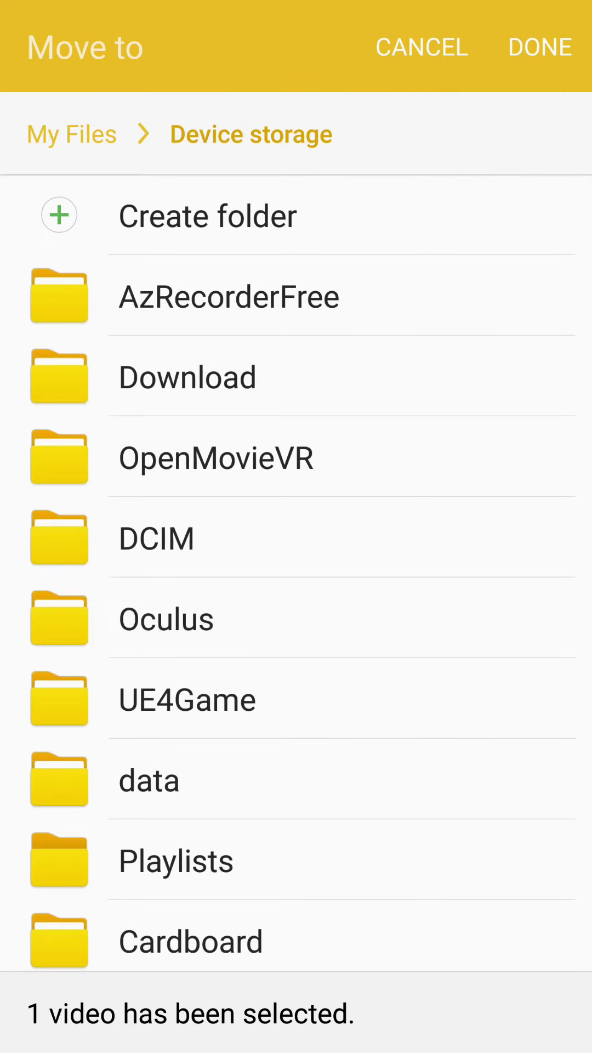
click(316, 458)
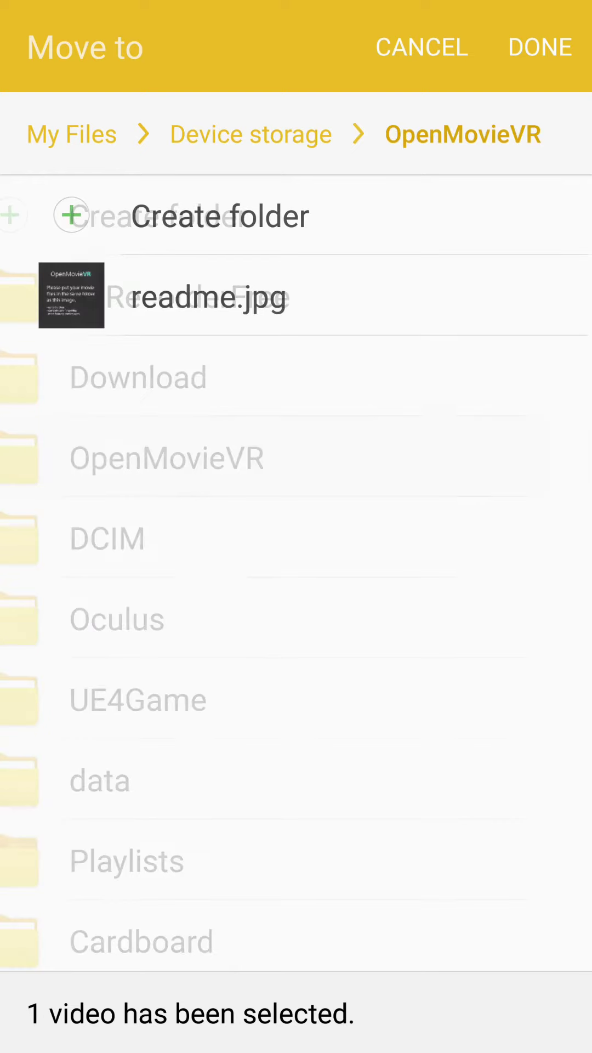
click(540, 47)
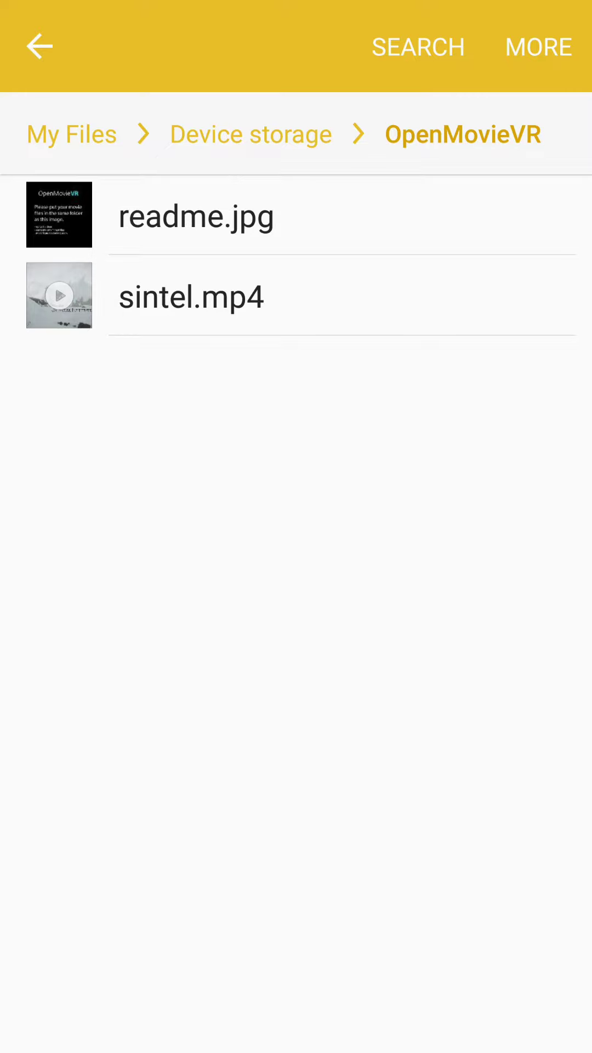
Return home and open Gallery to check that the Sintel video is there
key(Home)
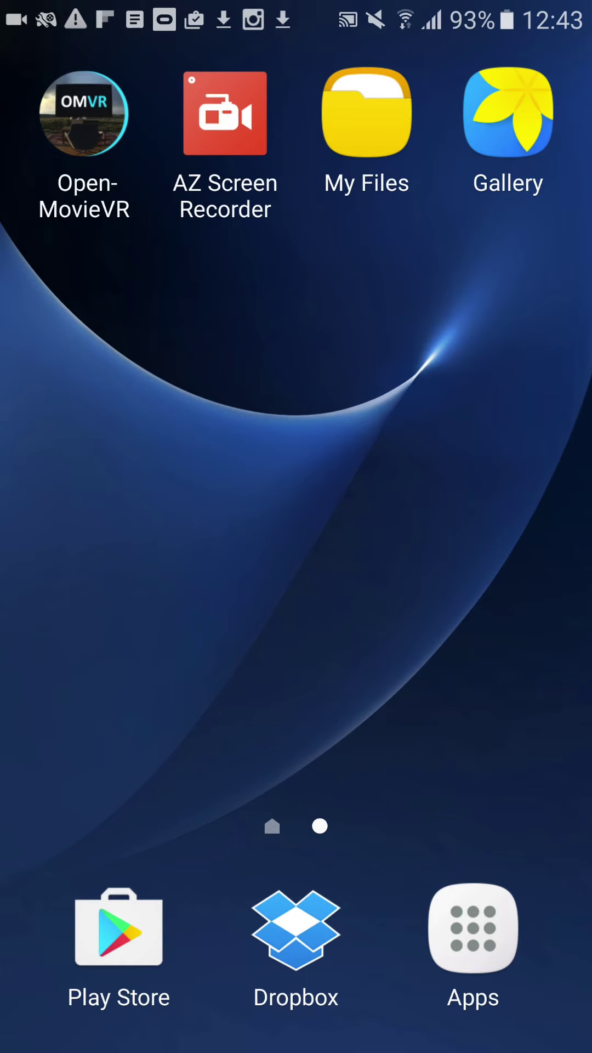
click(508, 113)
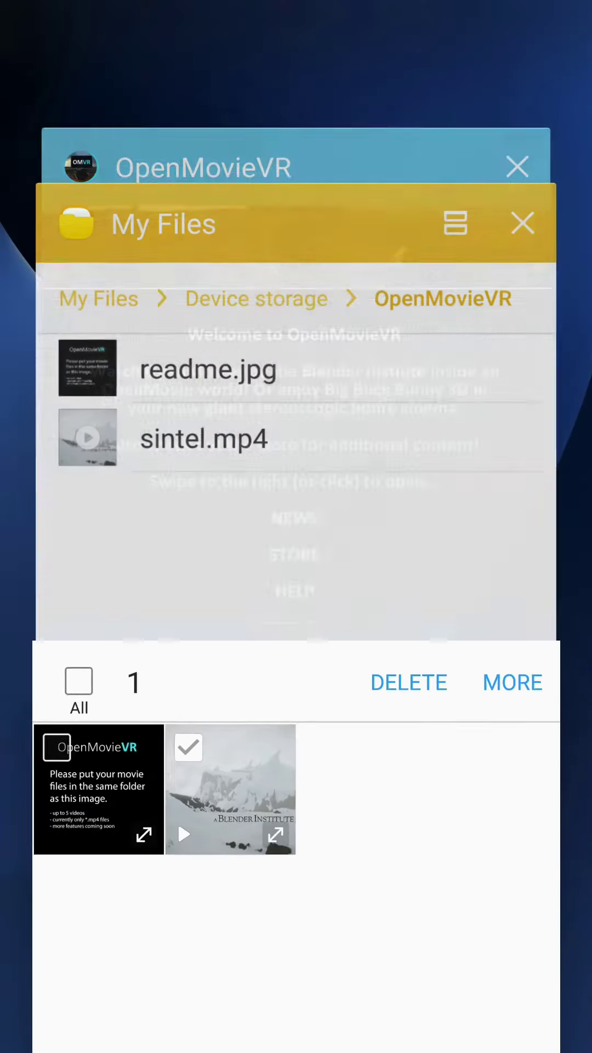
Switch back to OpenMovieVR from Recent apps and play Sintel on the virtual TV
click(271, 173)
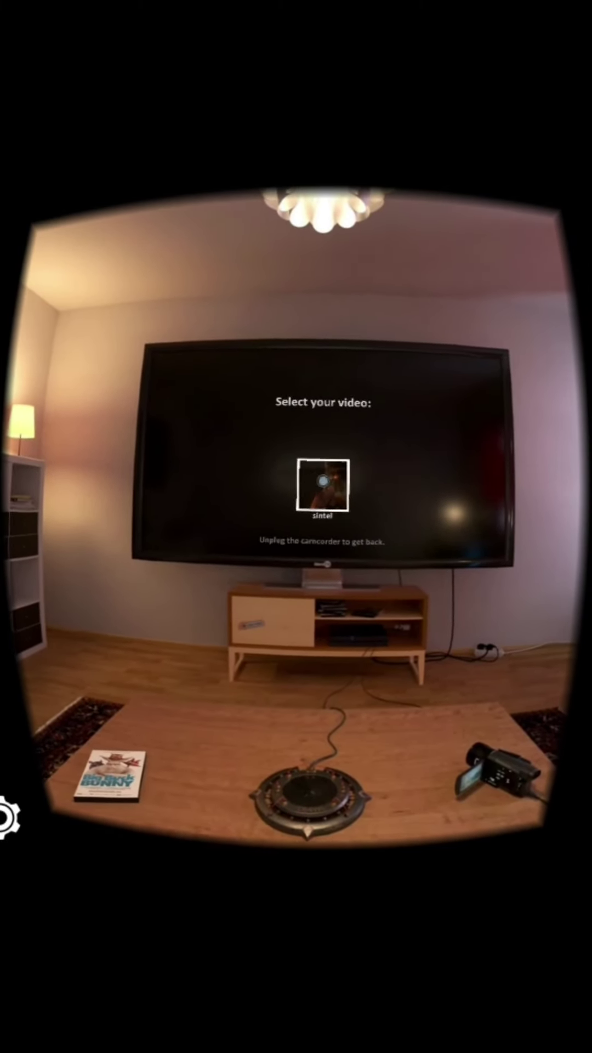
click(322, 480)
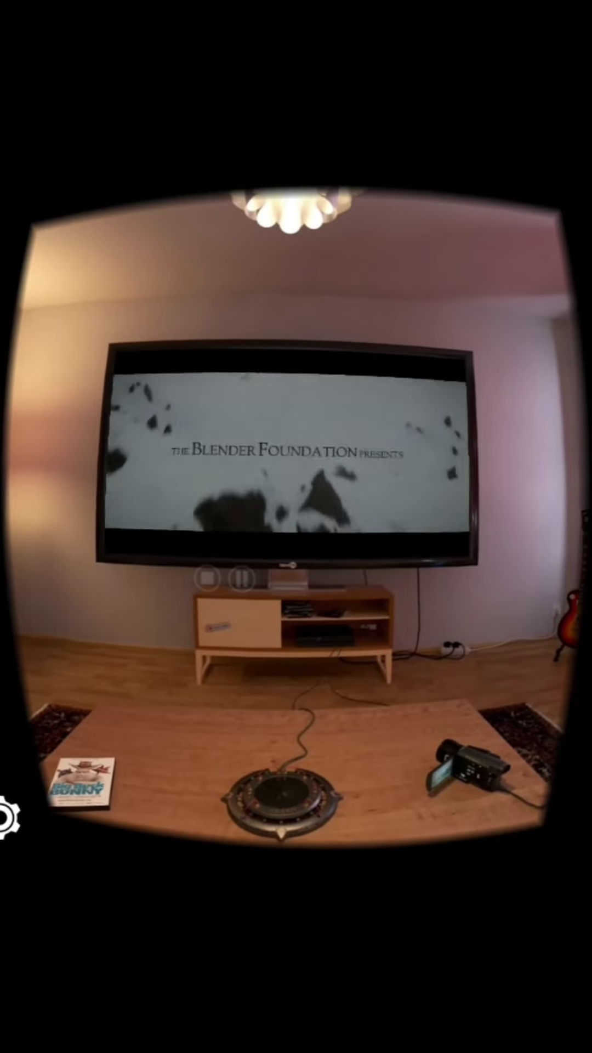